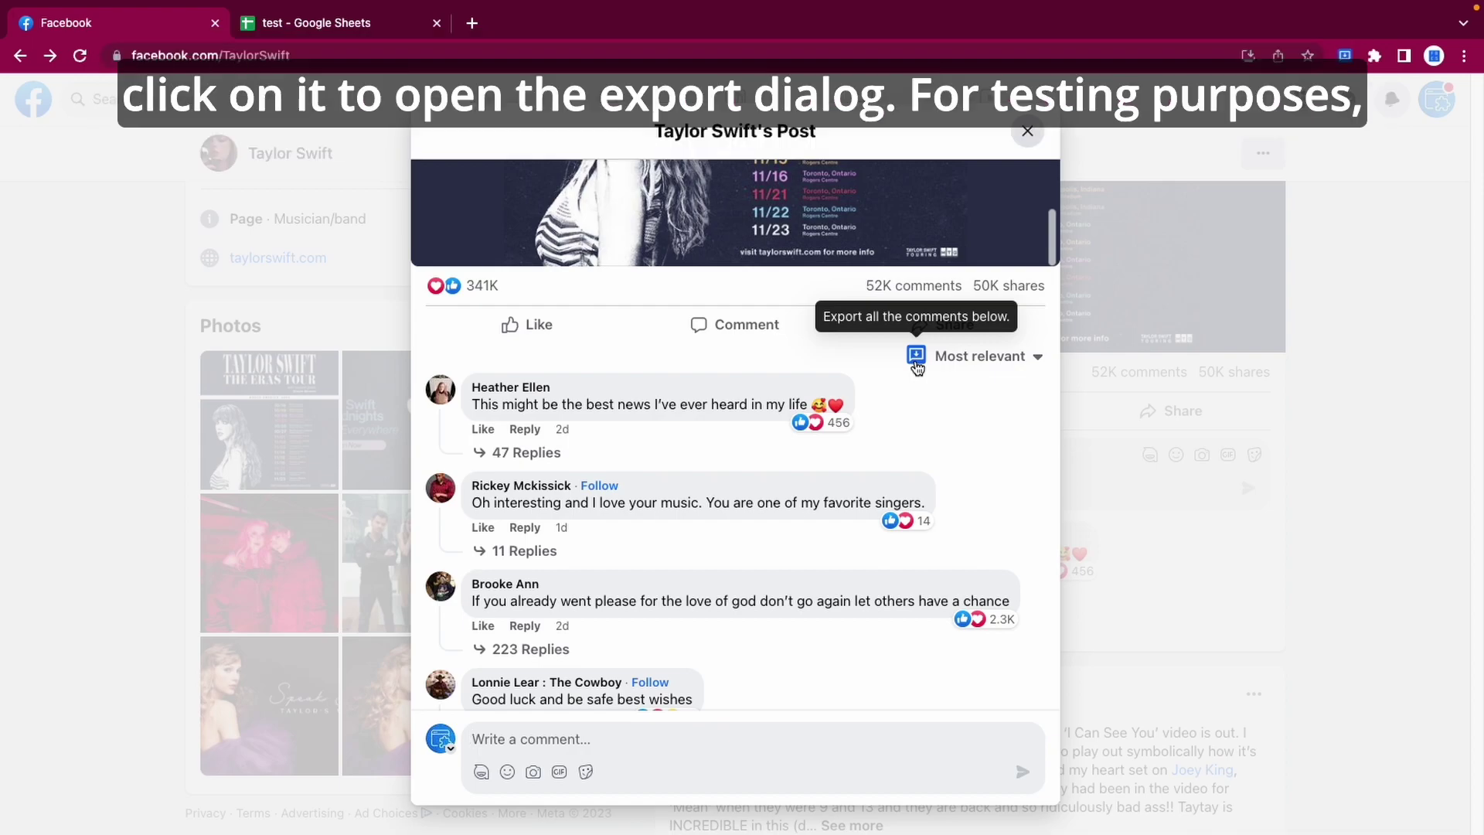
# Step: Fetch the post's comments with Fetch Count 999, Full Speed and nested comments enabled
pyautogui.click(916, 355)
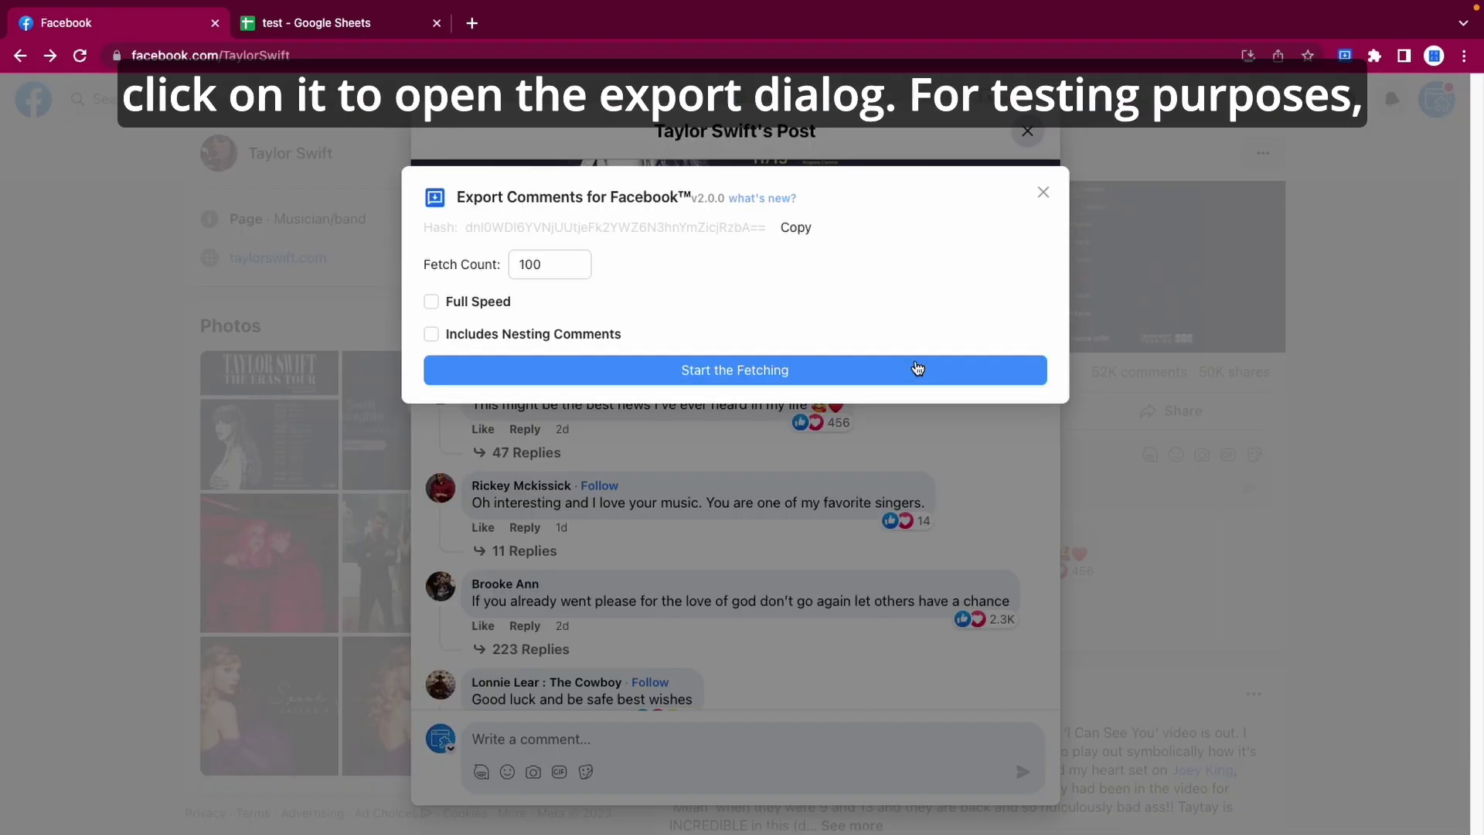
pyautogui.click(518, 266)
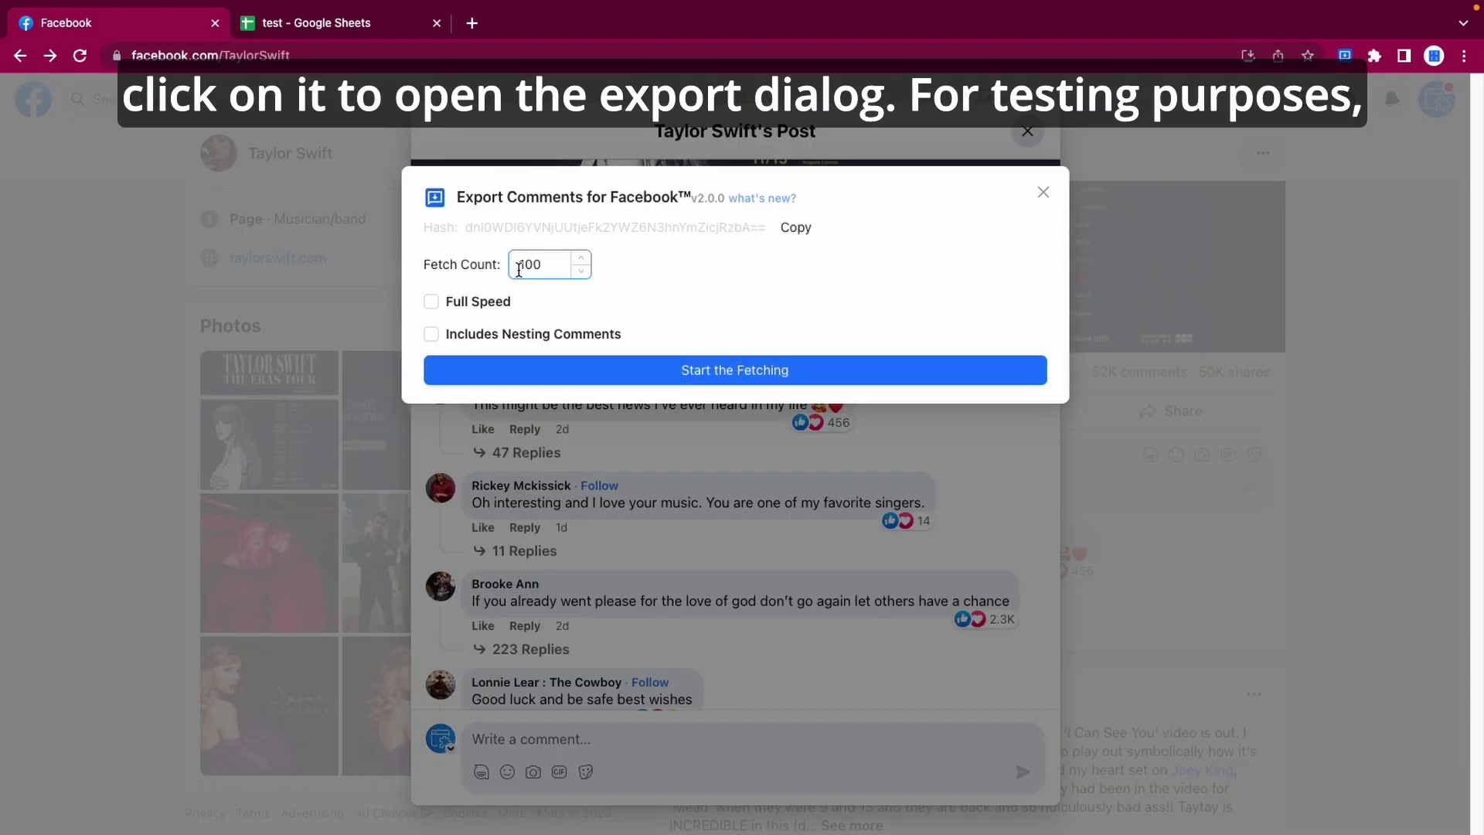
pyautogui.moveTo(518, 266); pyautogui.dragTo(543, 265)
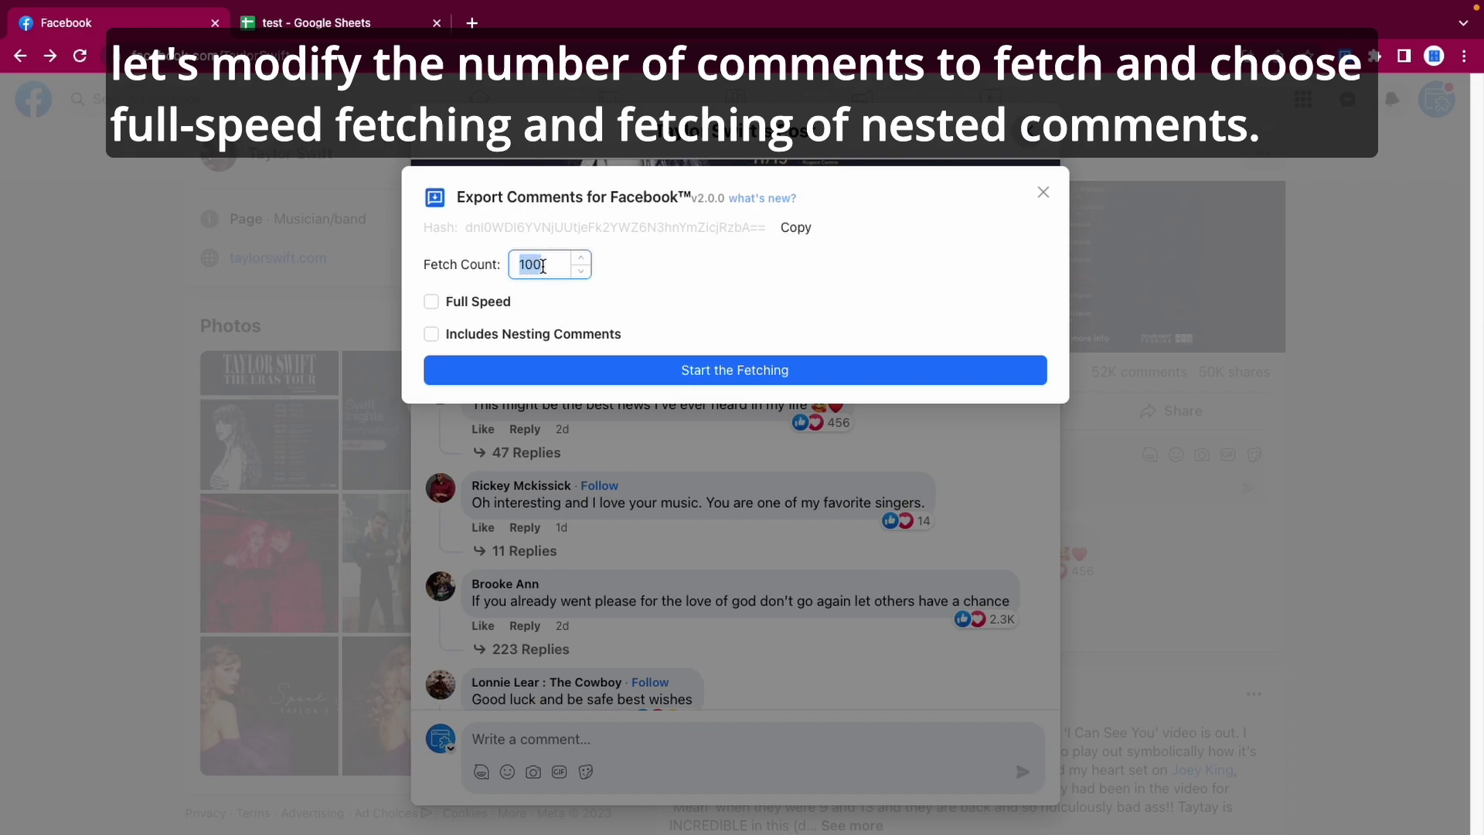
pyautogui.write('999')
pyautogui.click(460, 308)
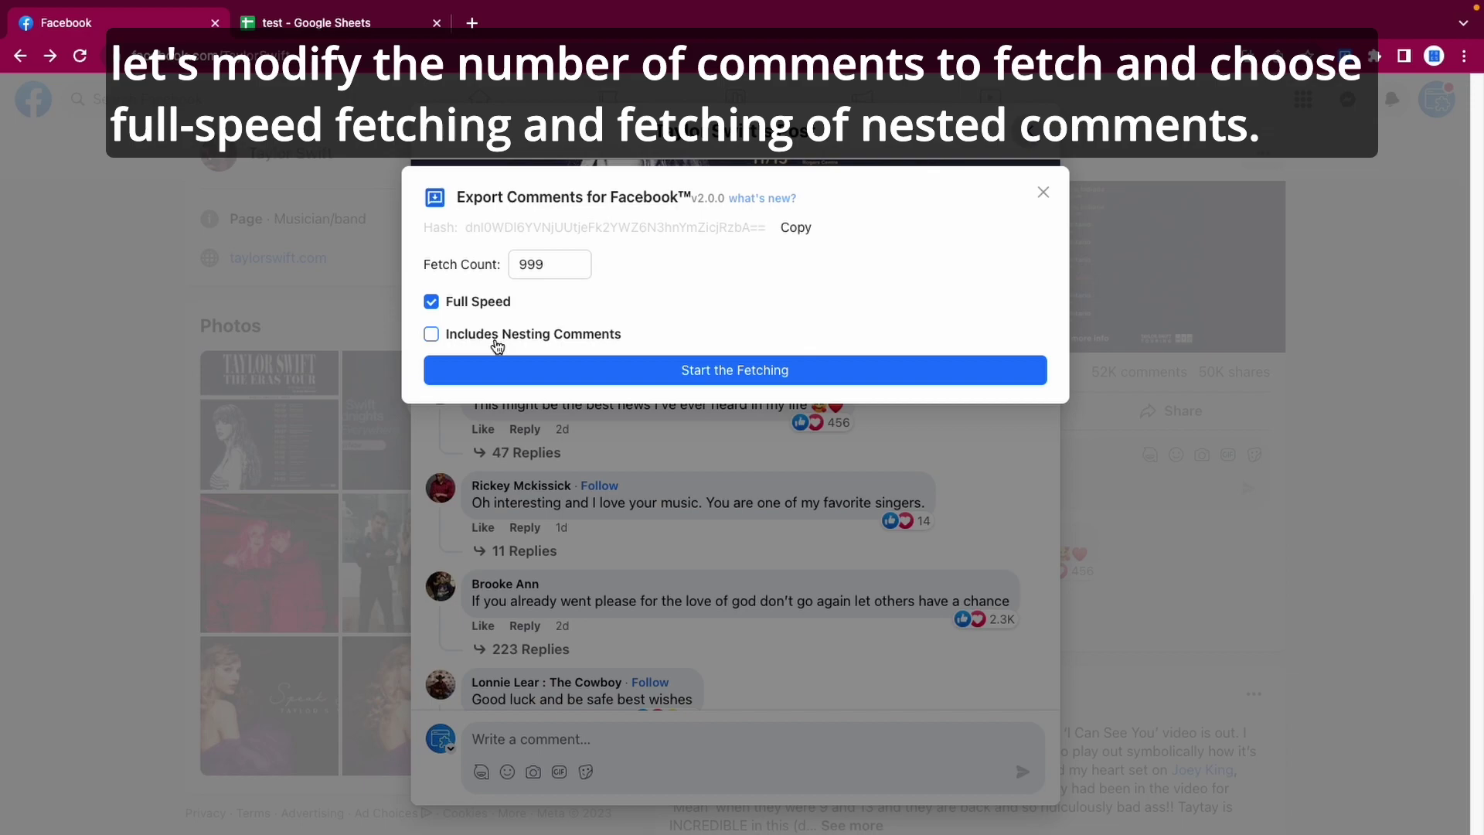
pyautogui.click(497, 339)
pyautogui.click(720, 409)
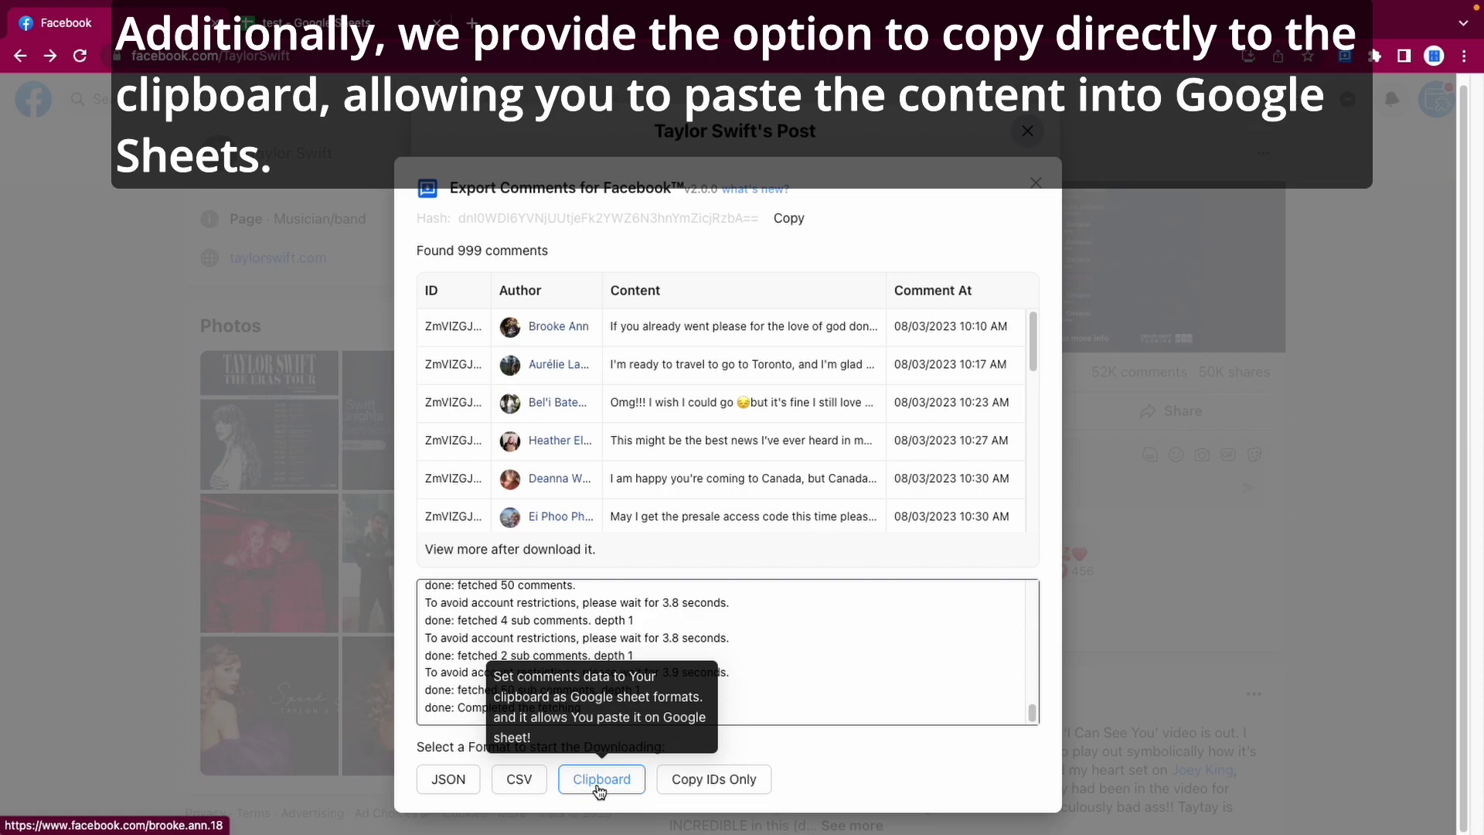
# Step: Copy the 999 fetched comments using the spreadsheet Clipboard format
pyautogui.click(600, 784)
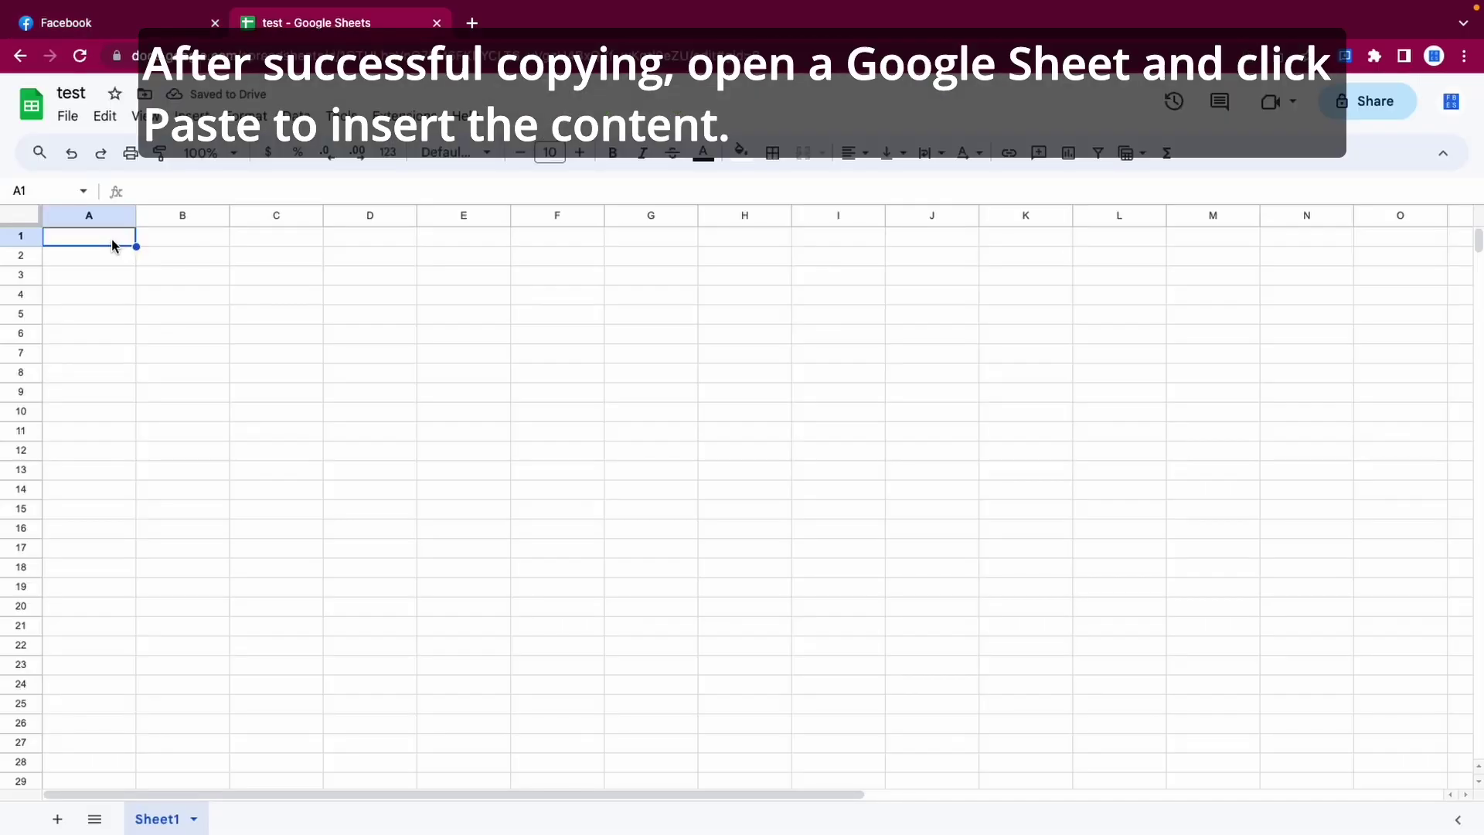
# Step: Paste the comments at cell A1 of the test sheet and select nested replies in column E
pyautogui.rightClick(113, 245)
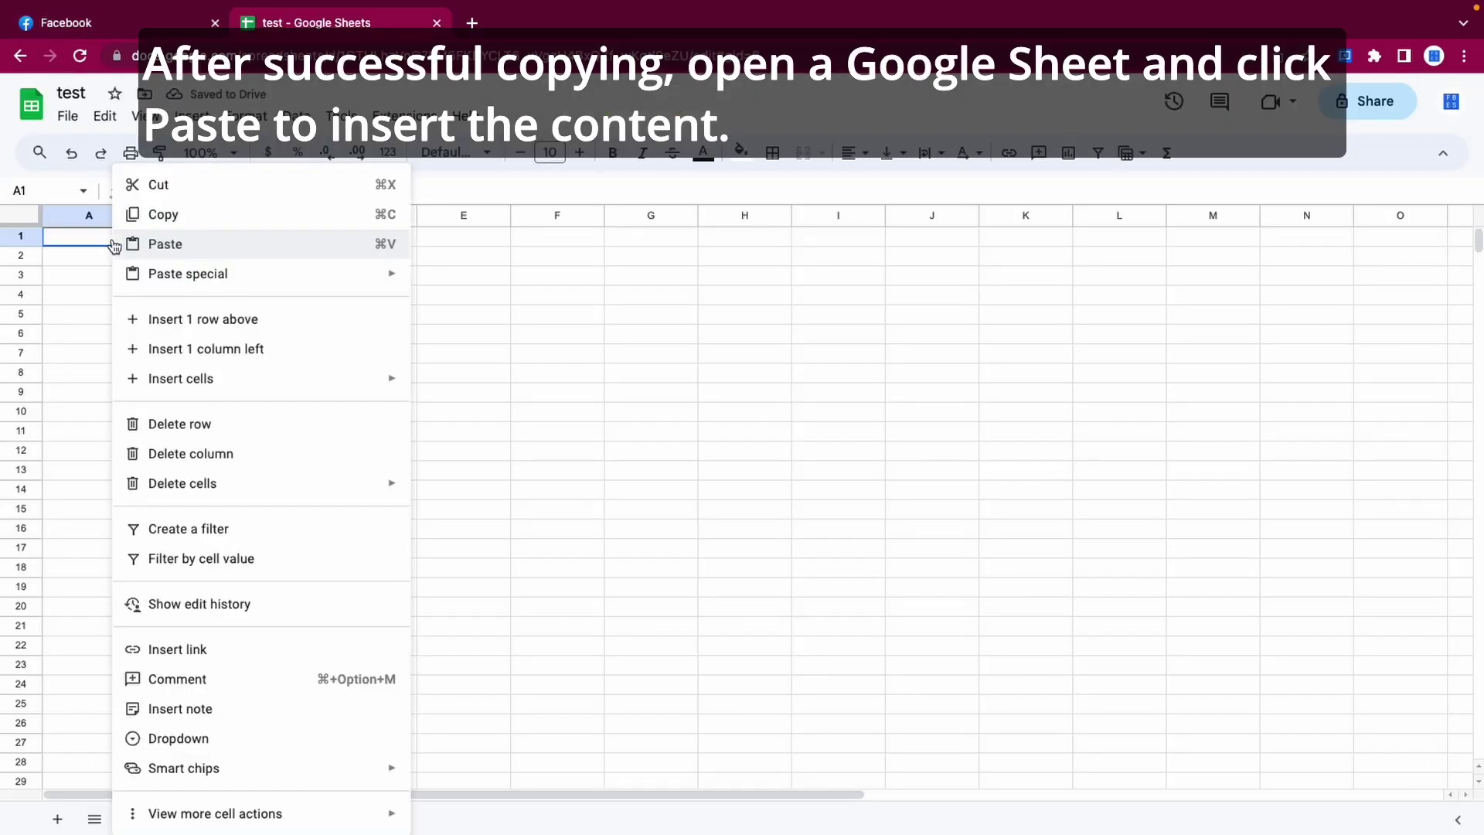
pyautogui.click(165, 244)
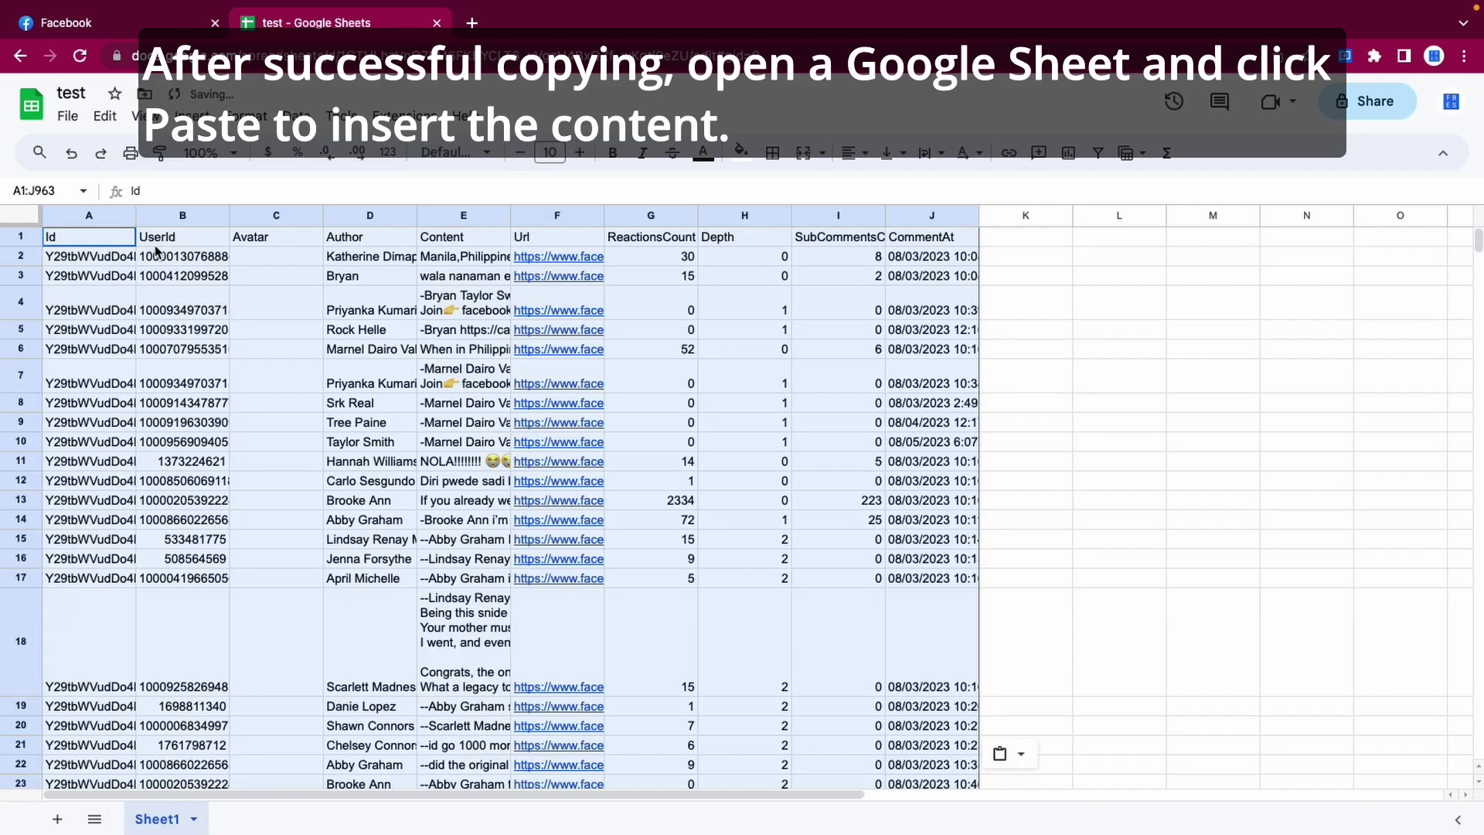
pyautogui.scroll(-10, 545, 423)
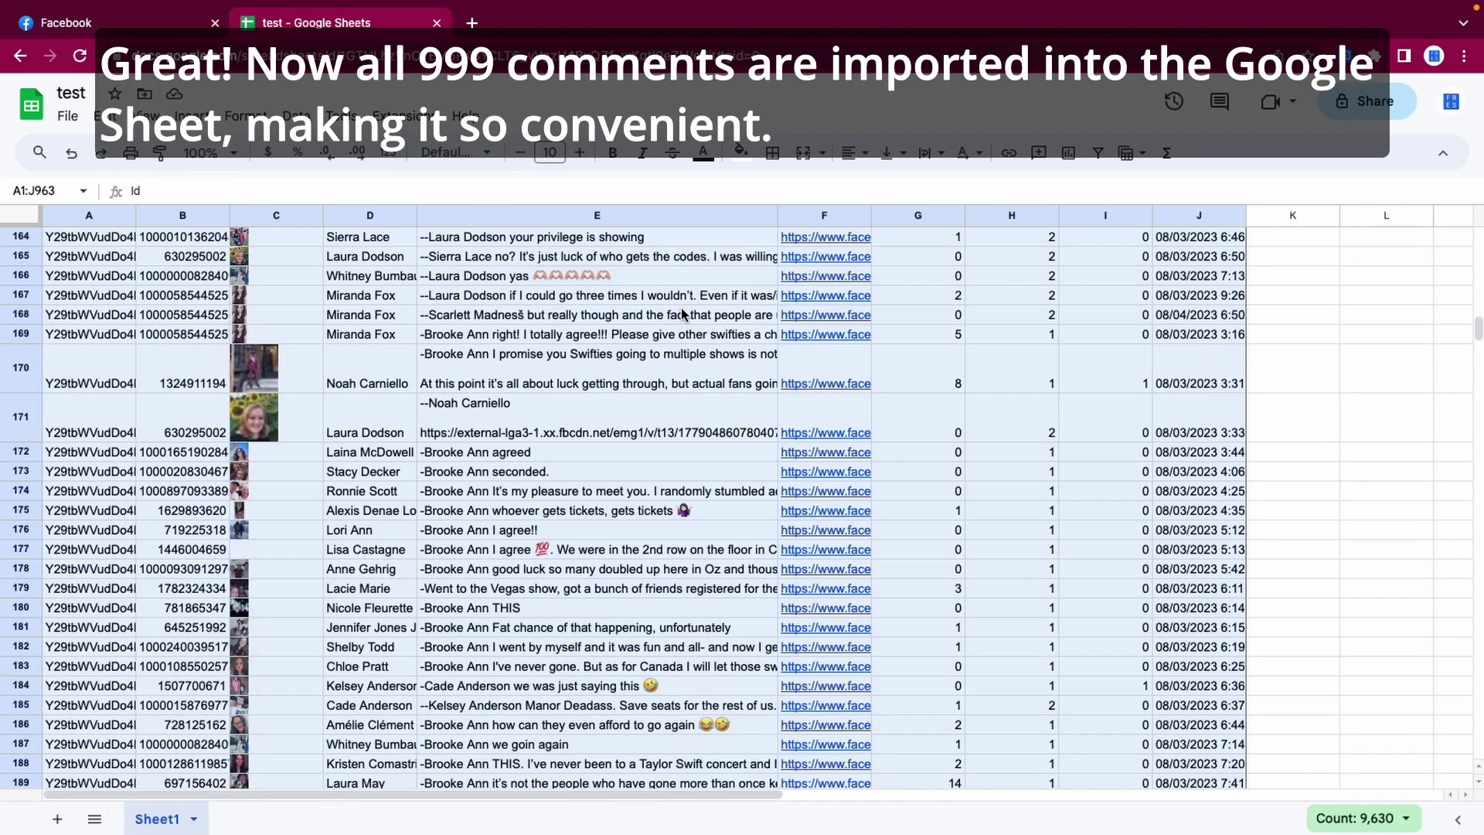
pyautogui.scroll(-5, 545, 424)
pyautogui.scroll(-5, 545, 423)
pyautogui.scroll(-5, 543, 423)
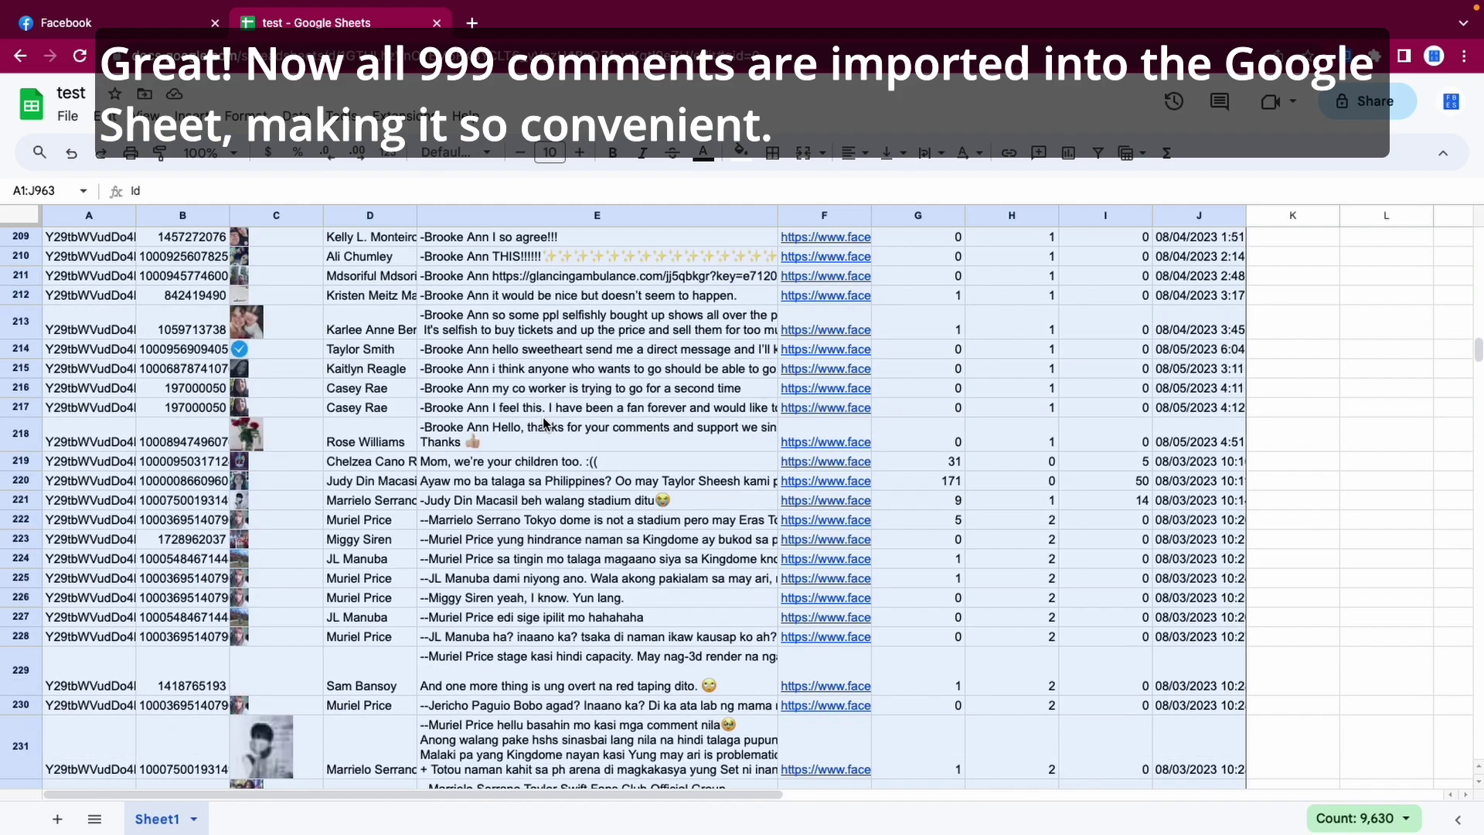
pyautogui.scroll(-5, 542, 424)
pyautogui.scroll(-5, 543, 423)
pyautogui.scroll(1, 543, 424)
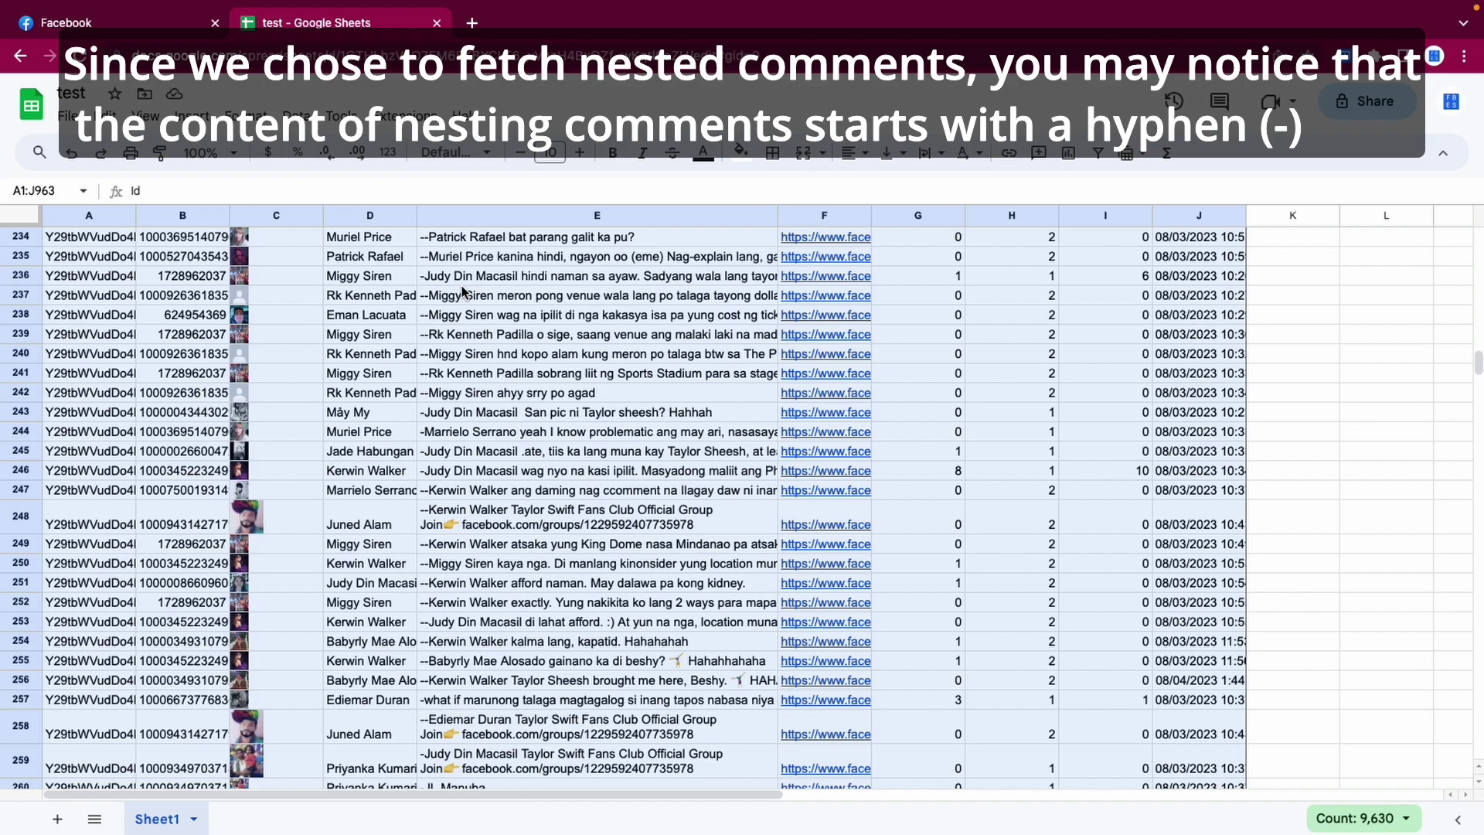
pyautogui.moveTo(462, 278); pyautogui.dragTo(475, 336)
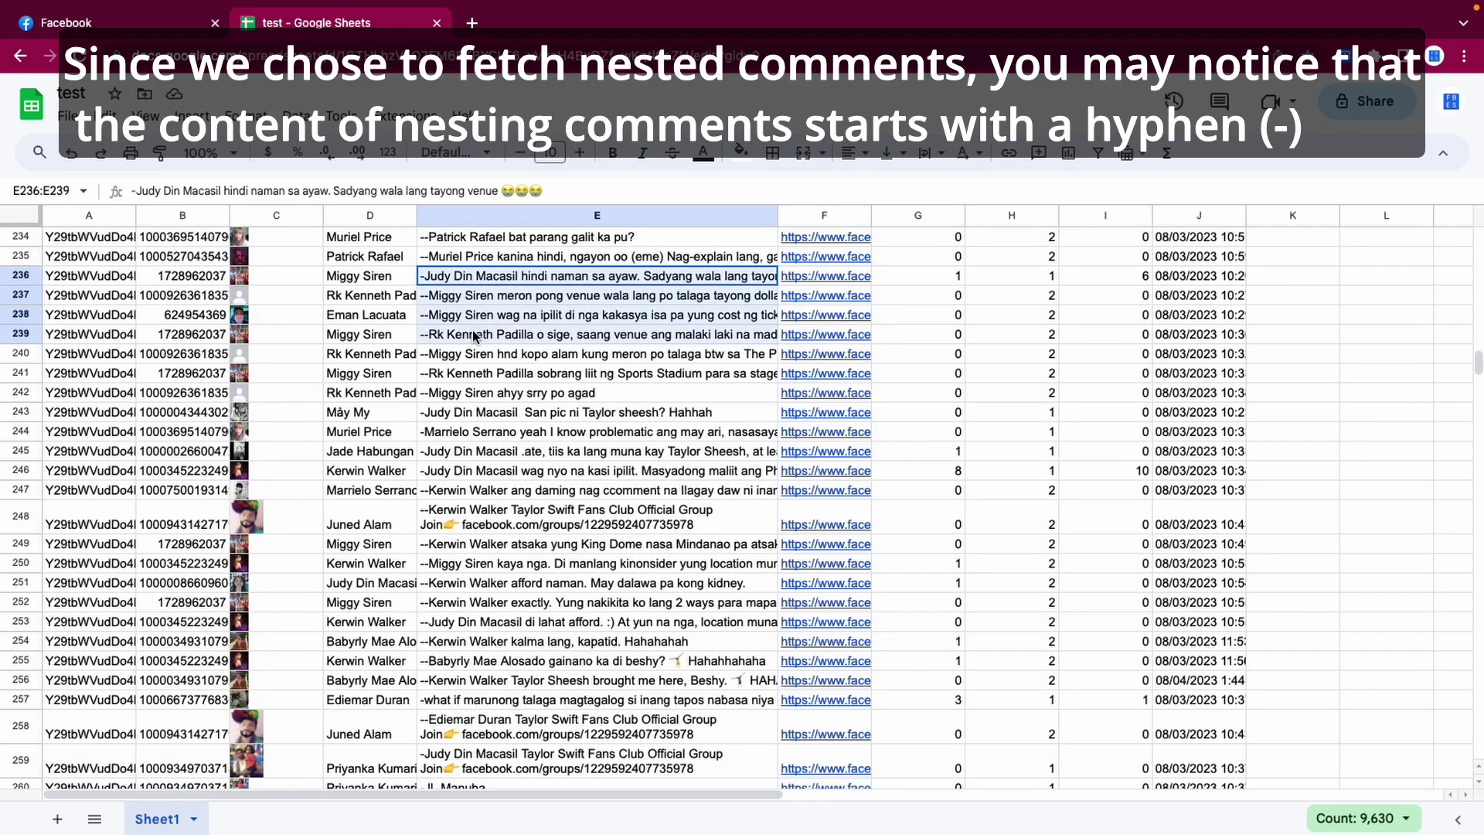
pyautogui.moveTo(475, 337); pyautogui.dragTo(478, 397)
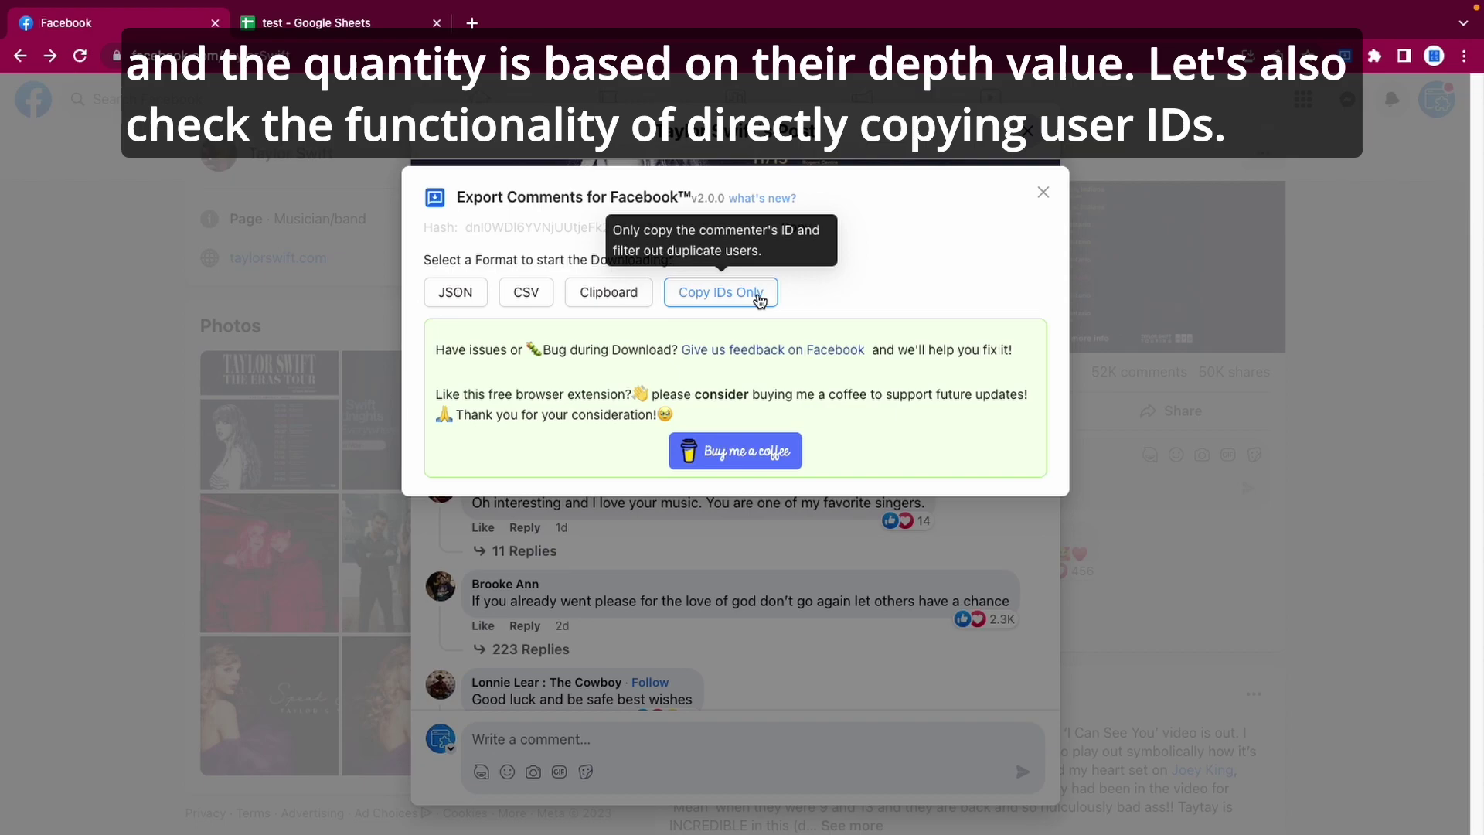
# Step: Paste only the commenter IDs into column A, then download the comments as JSON
pyautogui.click(721, 292)
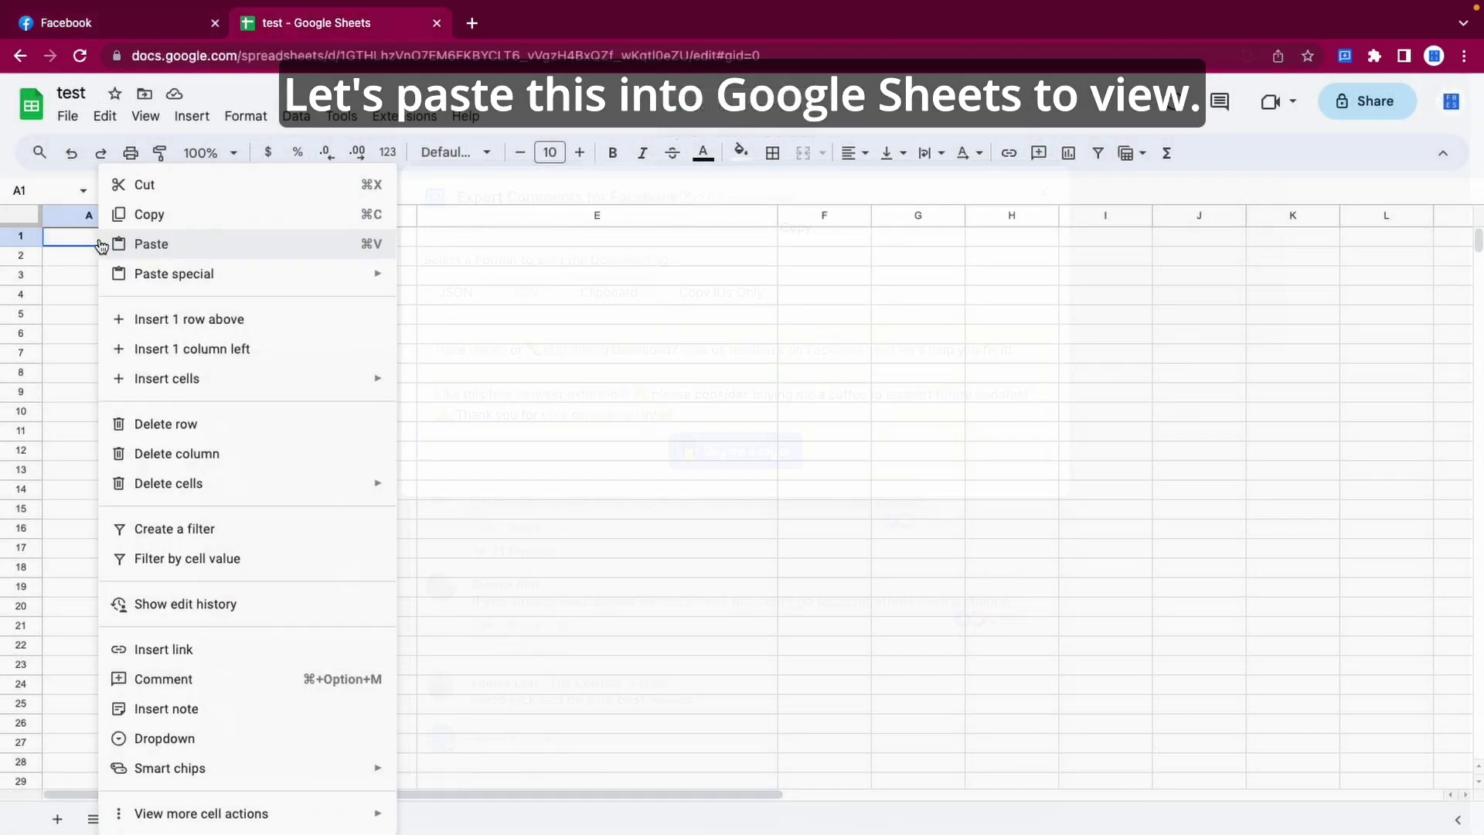
pyautogui.click(151, 244)
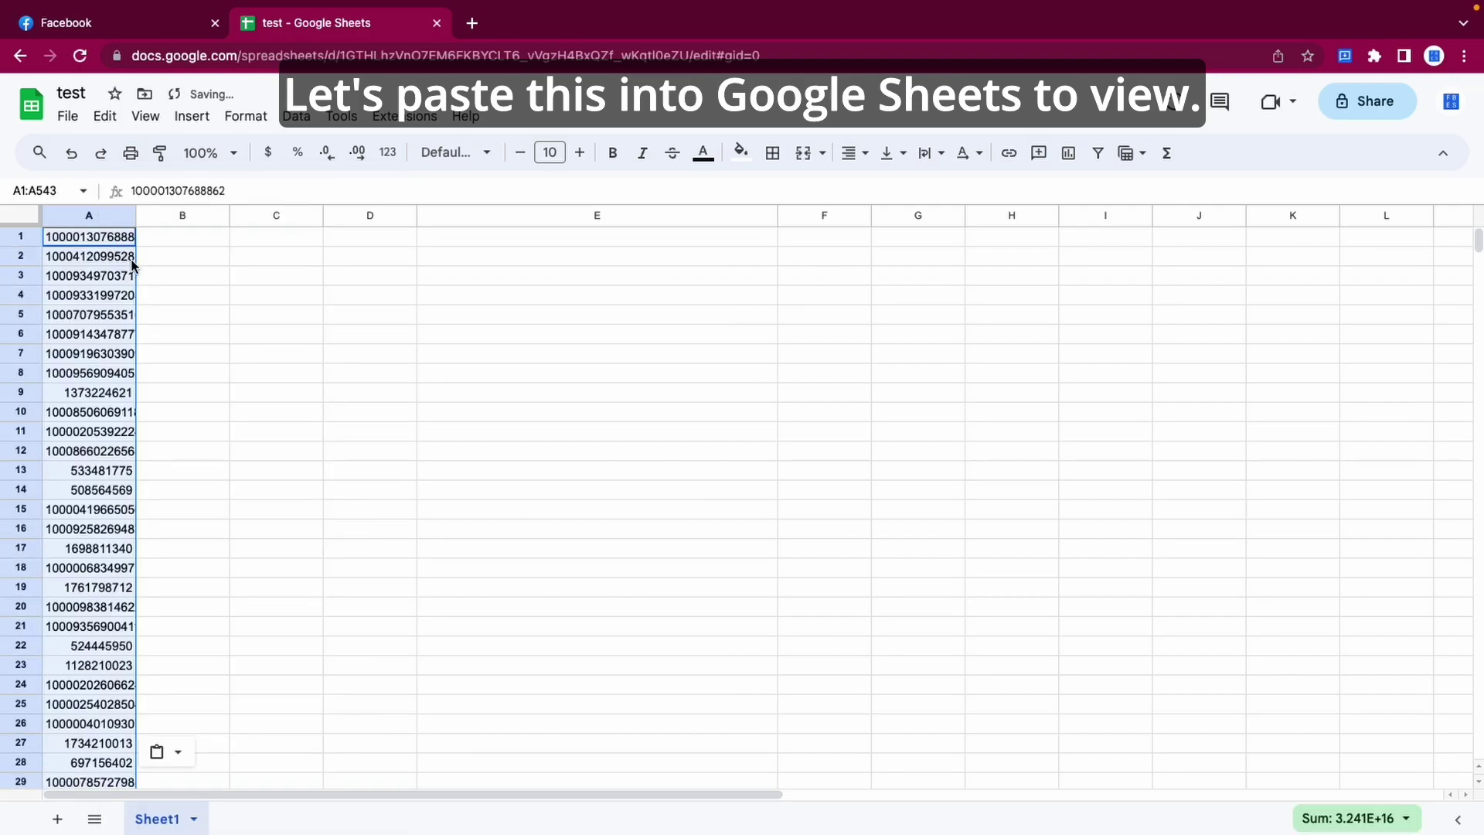
pyautogui.moveTo(138, 214); pyautogui.dragTo(275, 214)
pyautogui.scroll(-5, 231, 371)
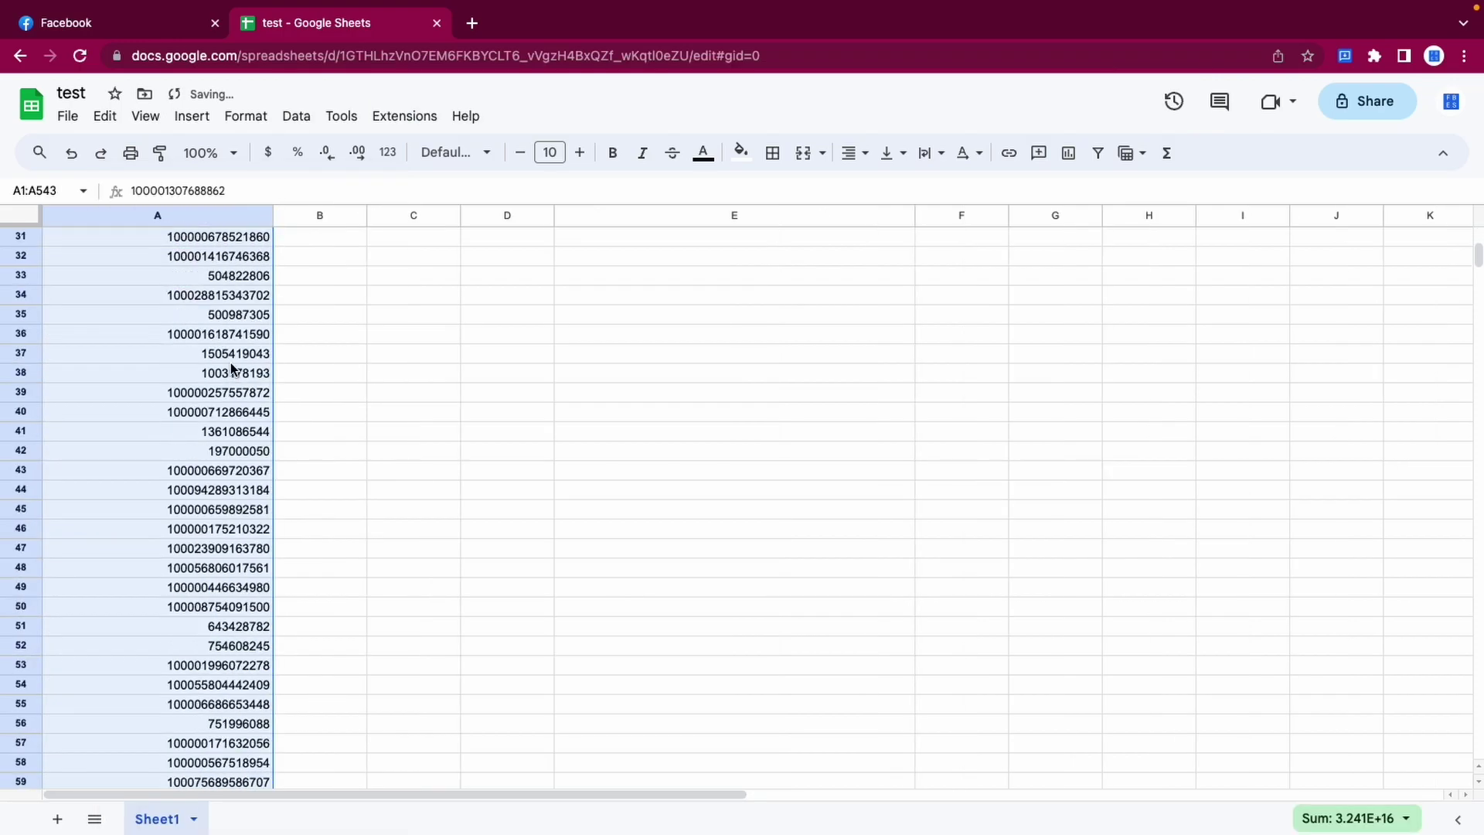
pyautogui.scroll(-10, 233, 372)
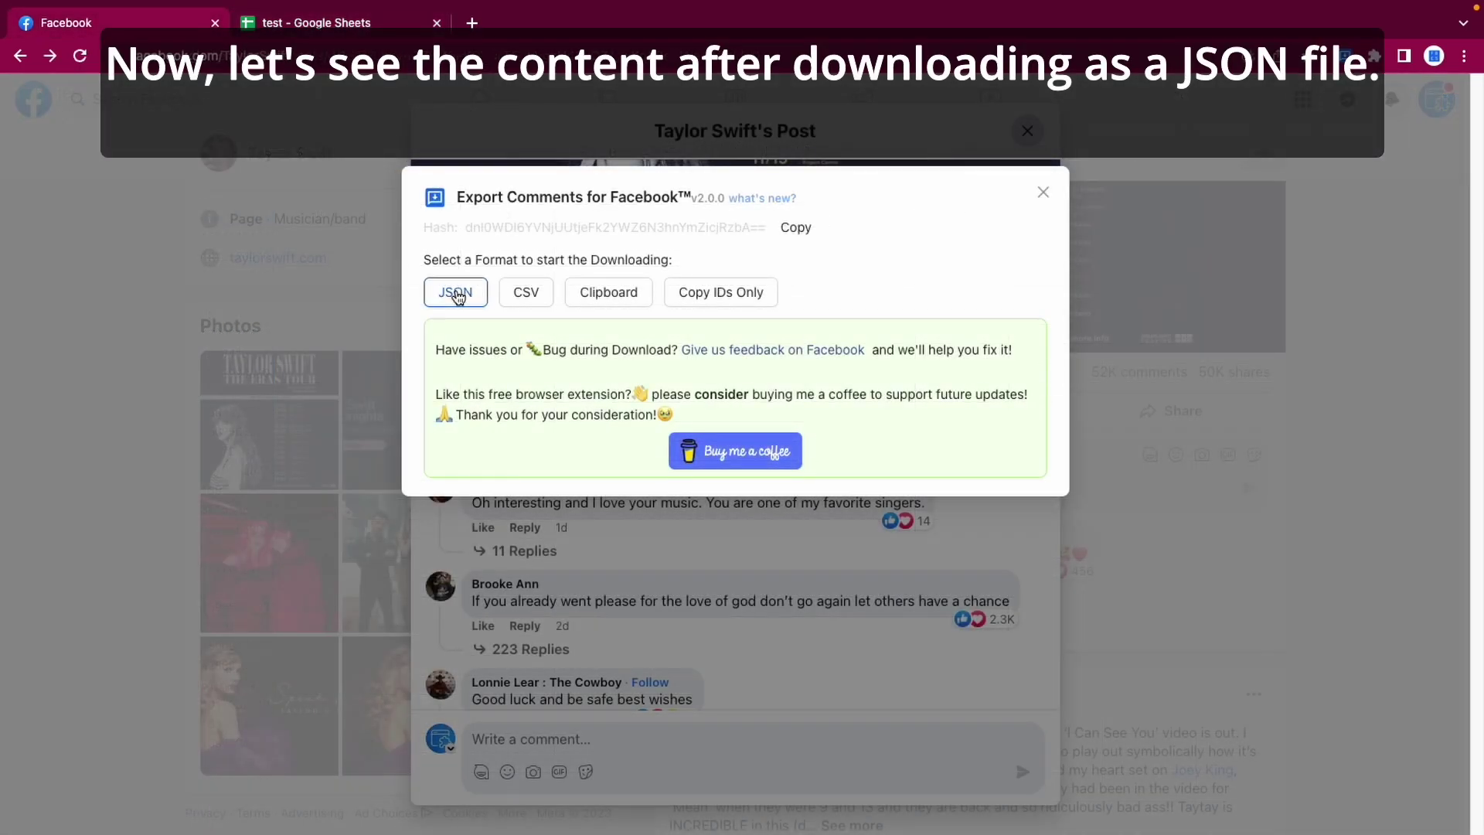
pyautogui.click(454, 291)
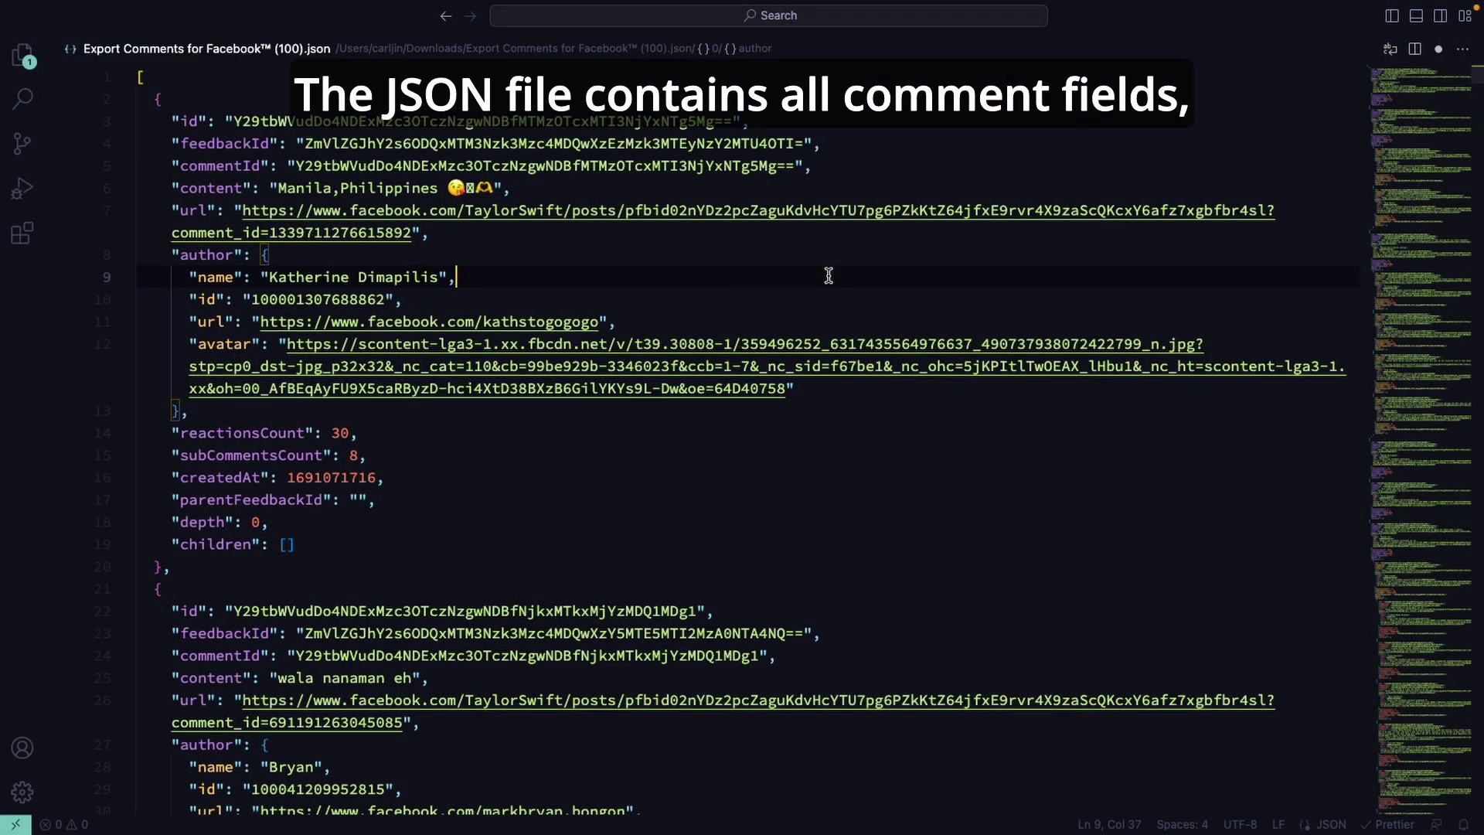
pyautogui.scroll(-5, 828, 275)
pyautogui.scroll(-5, 788, 348)
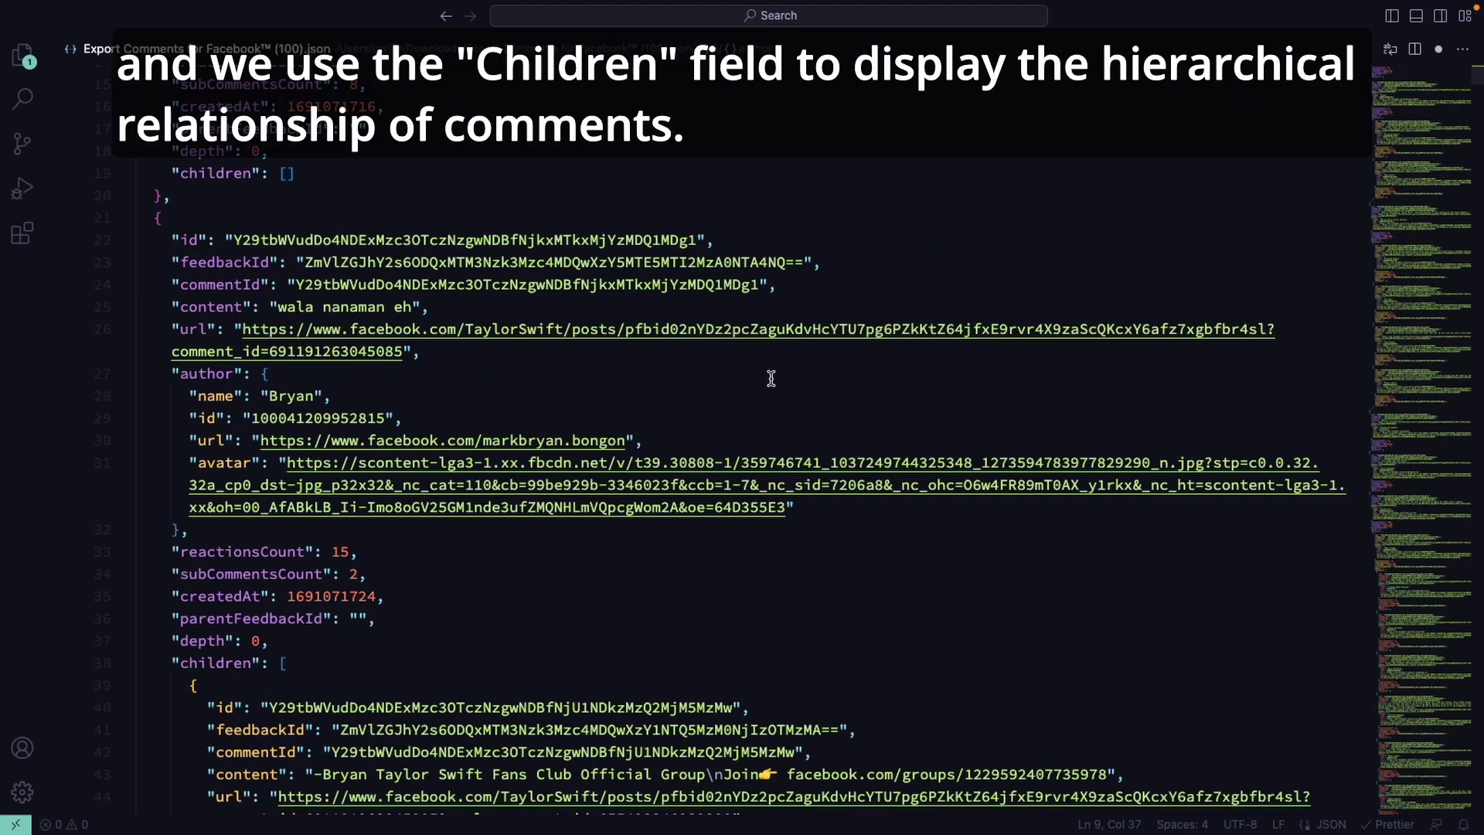
pyautogui.scroll(-3, 765, 371)
pyautogui.scroll(-2, 471, 543)
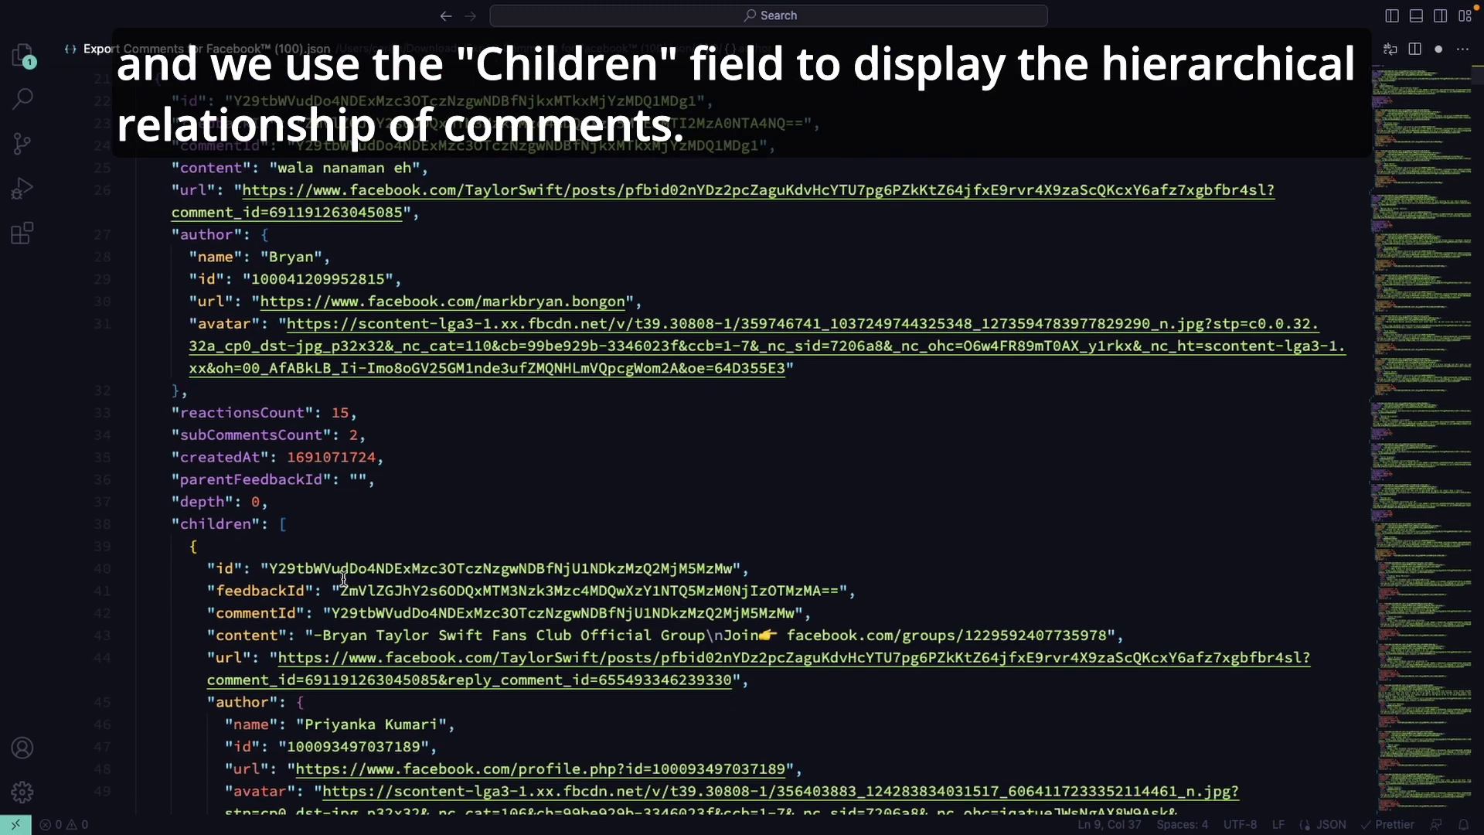
# Step: Select the 'children' key on line 38 of the JSON export
pyautogui.click(227, 524)
pyautogui.doubleClick(229, 524)
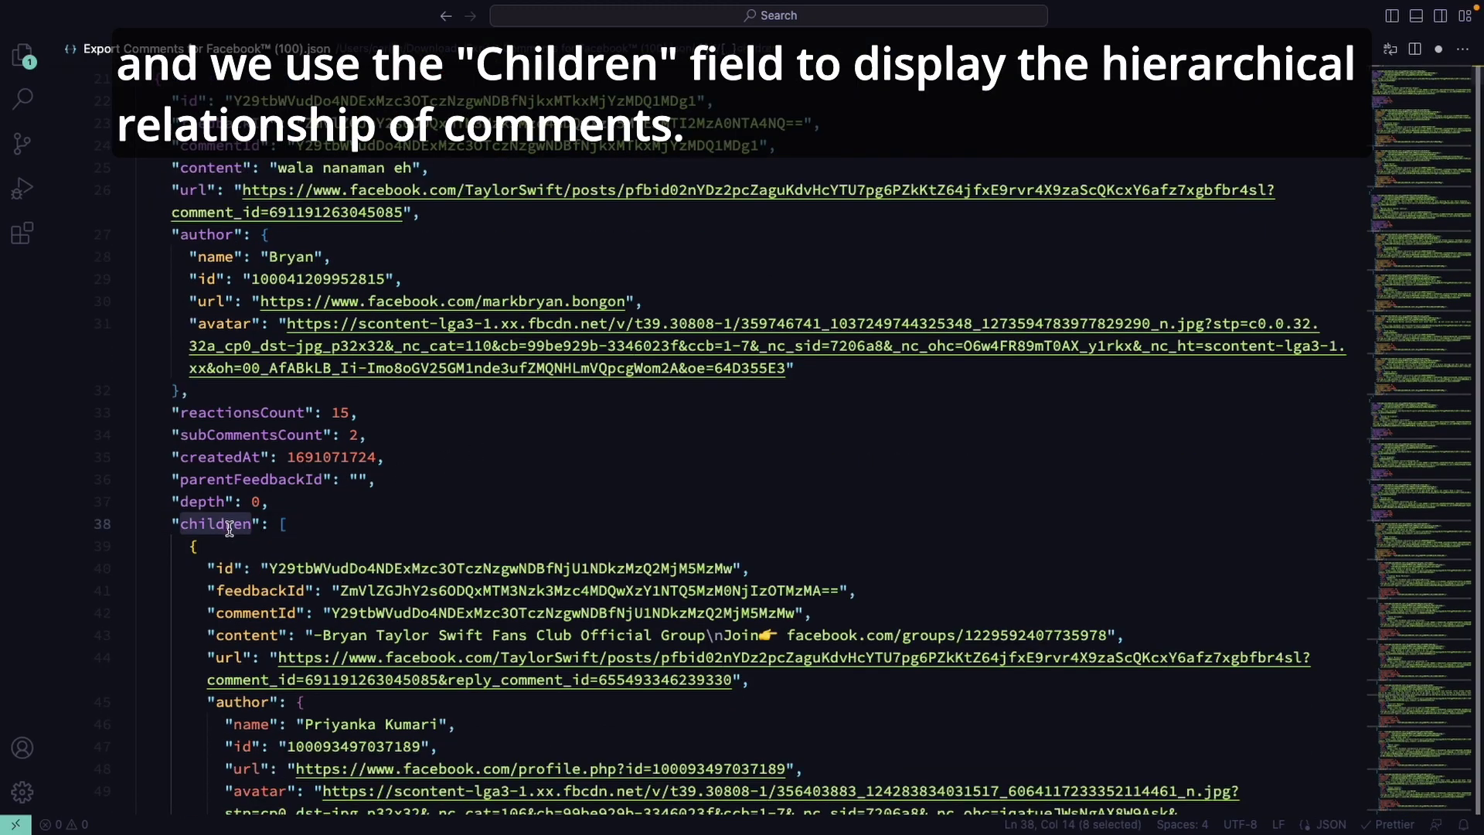
pyautogui.scroll(-3, 228, 528)
pyautogui.scroll(-2, 229, 528)
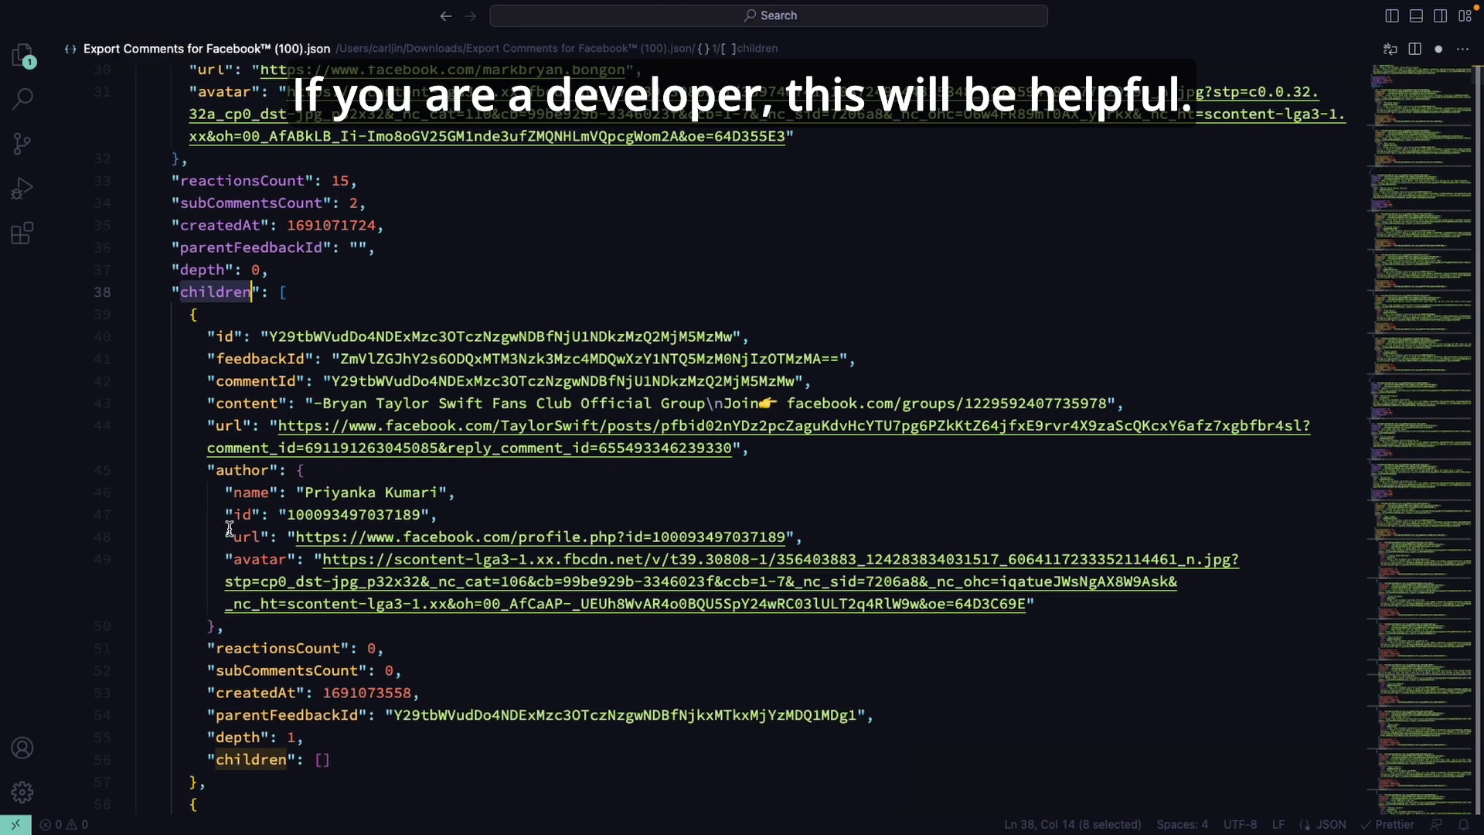
pyautogui.scroll(-2, 228, 529)
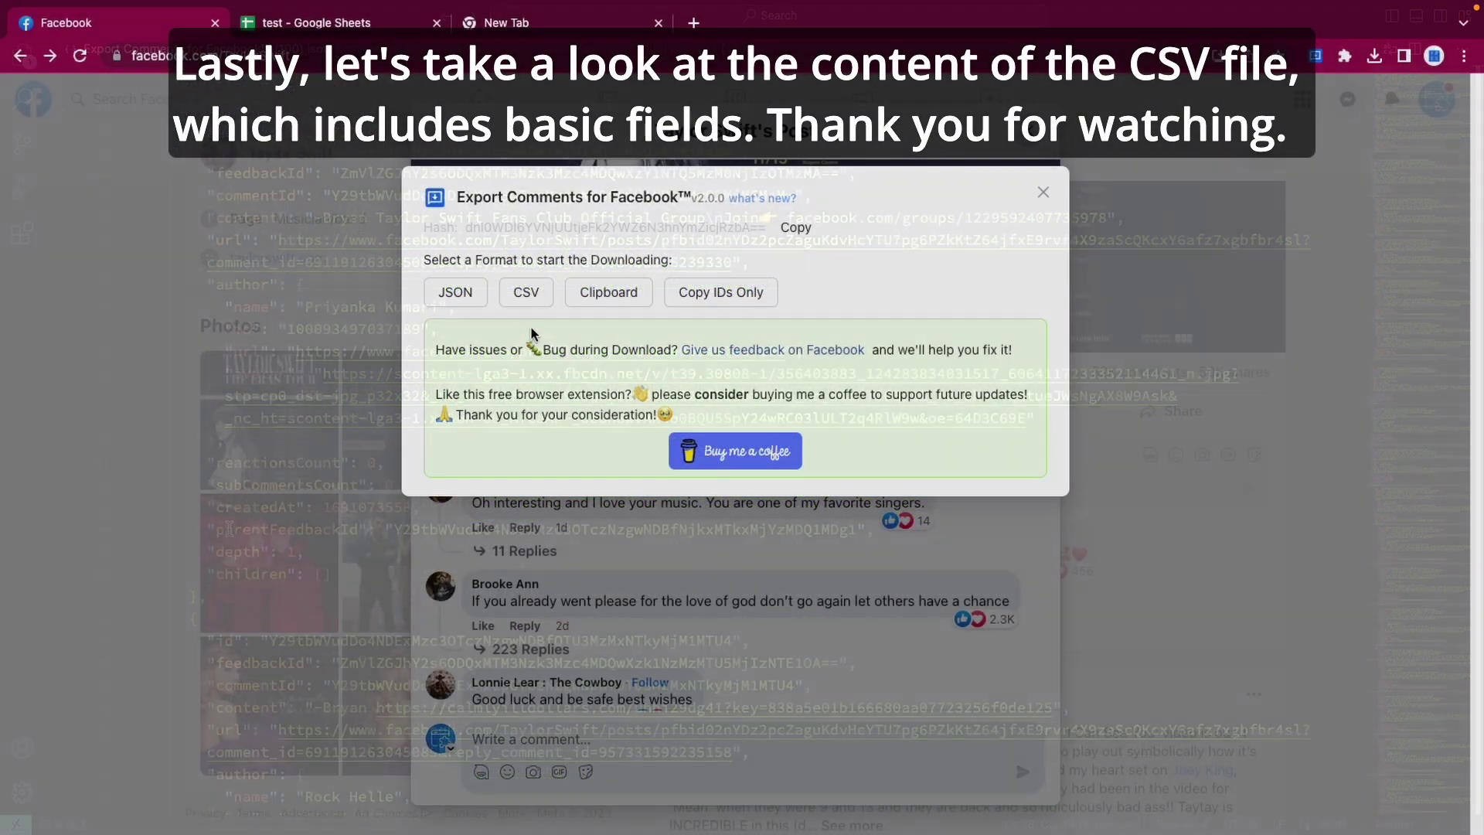
# Step: Download the comments as a CSV file for viewing in VS Code
pyautogui.click(526, 292)
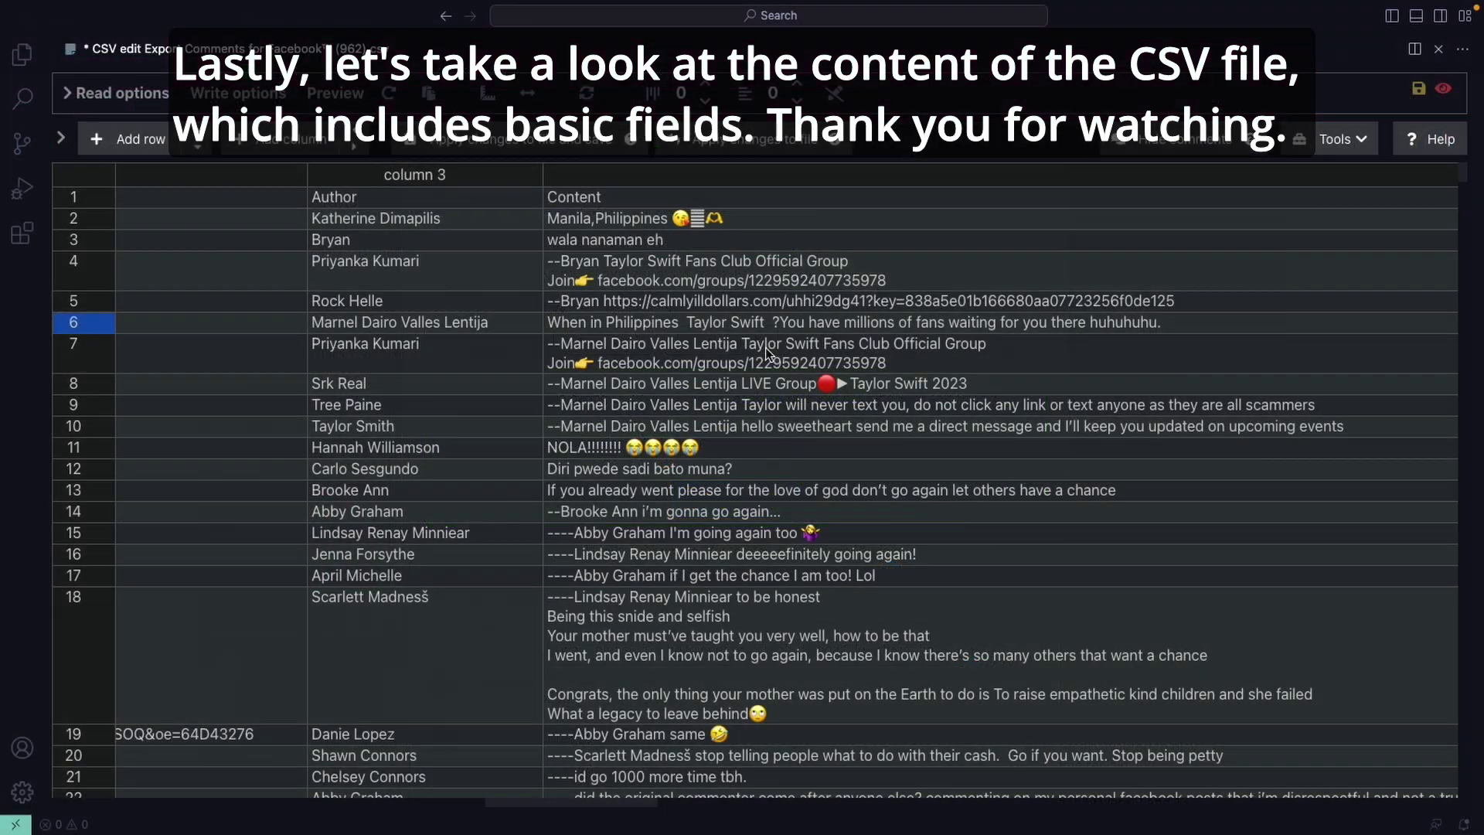
pyautogui.scroll(-5, 765, 347)
pyautogui.scroll(-5, 766, 346)
pyautogui.scroll(-5, 766, 347)
pyautogui.scroll(-5, 765, 346)
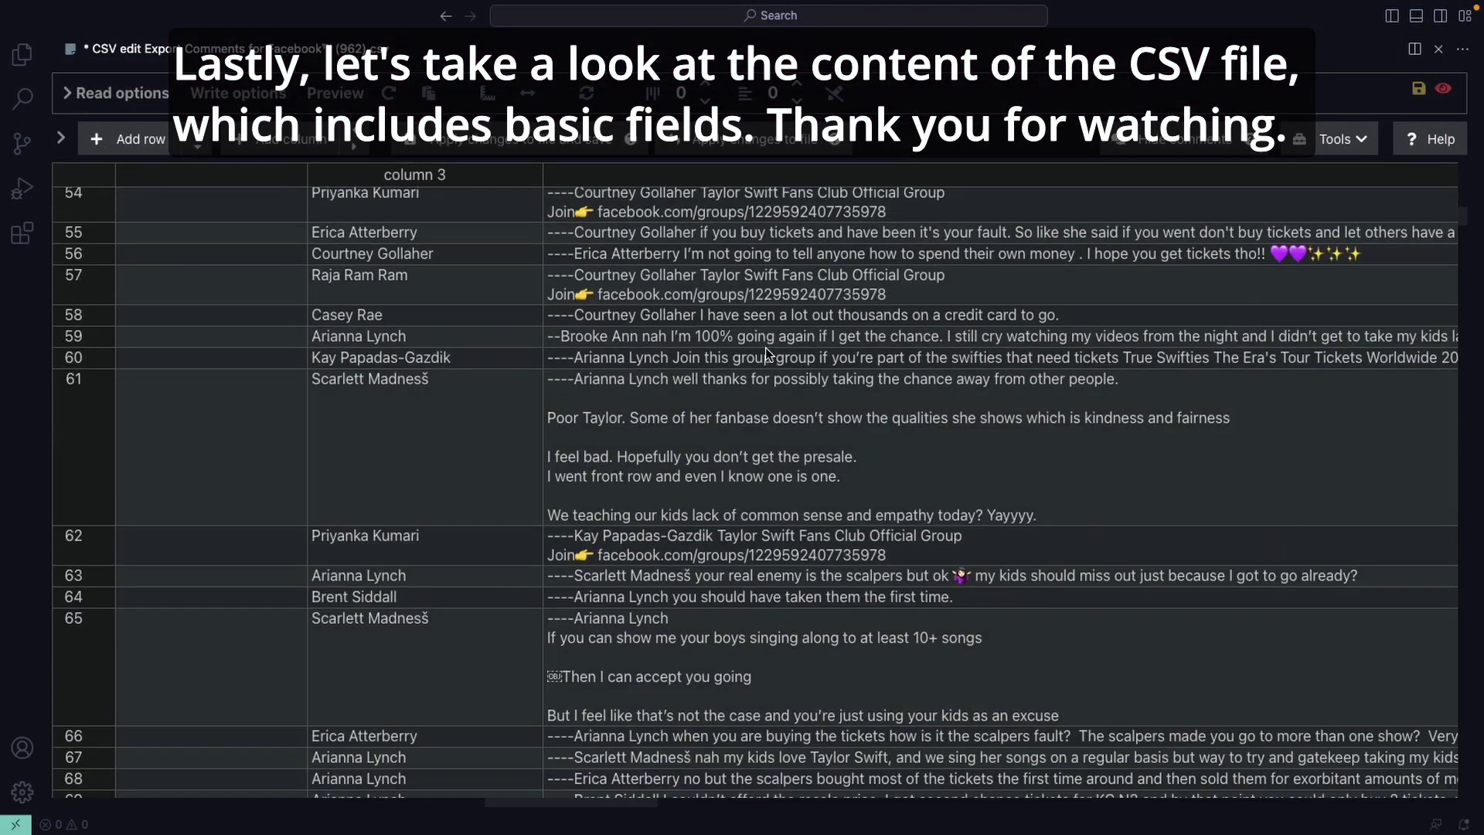